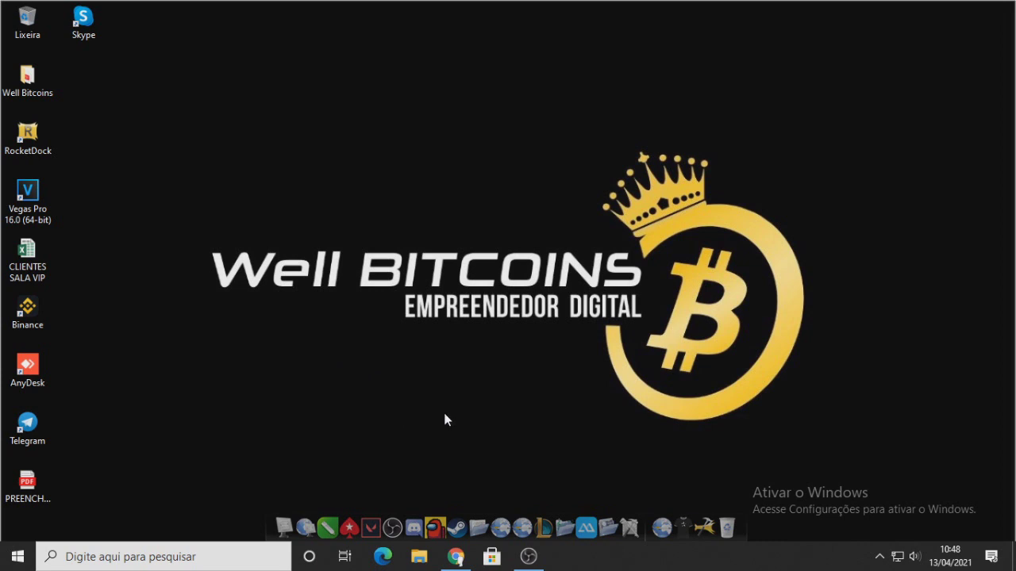
# Step: Switch to Chrome, go to the MoonRat Twitter profile and view its header image enlarged
pyautogui.click(458, 558)
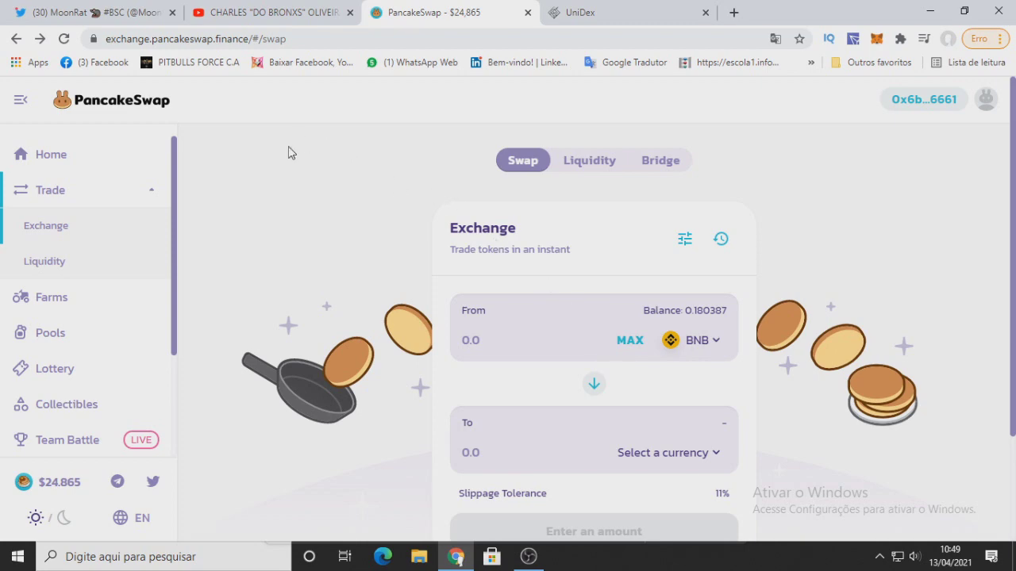
pyautogui.click(84, 14)
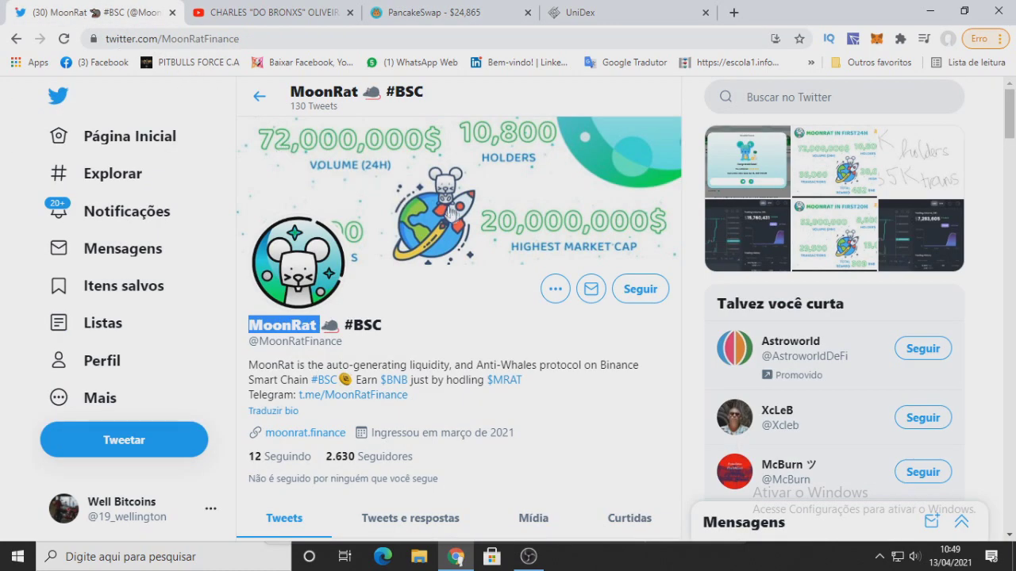
pyautogui.click(243, 191)
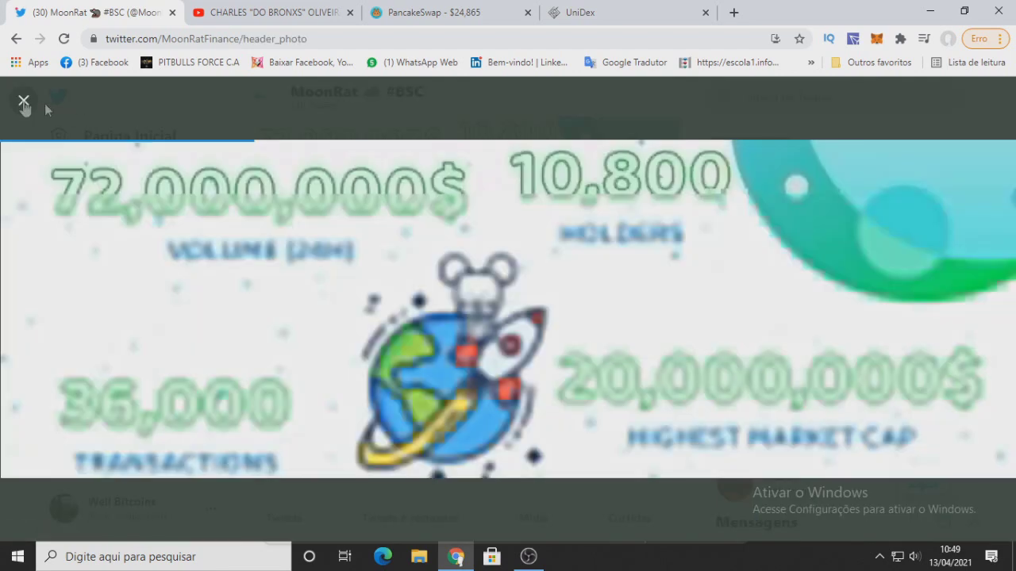
pyautogui.click(24, 101)
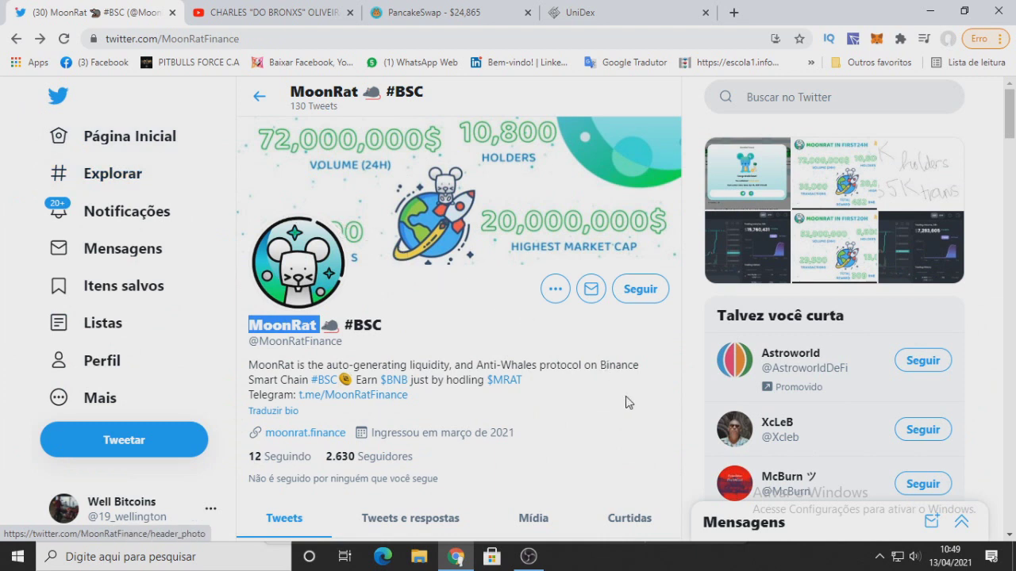
# Step: Read through MoonRat's tweets on the airdrop, holders, transactions and trading volume, then return to the start of the profile
pyautogui.scroll(-4, 626, 403)
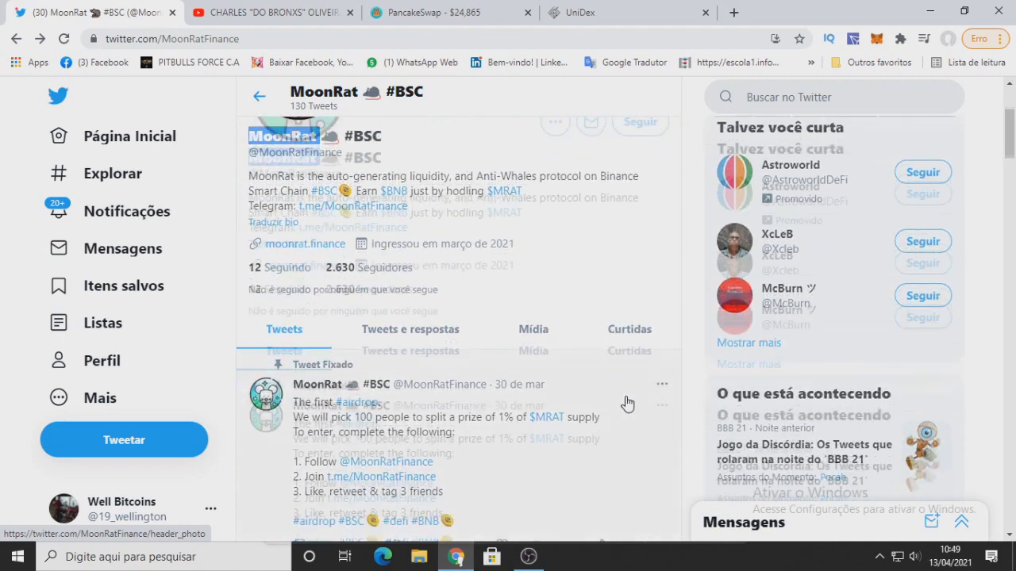
pyautogui.scroll(1, 627, 404)
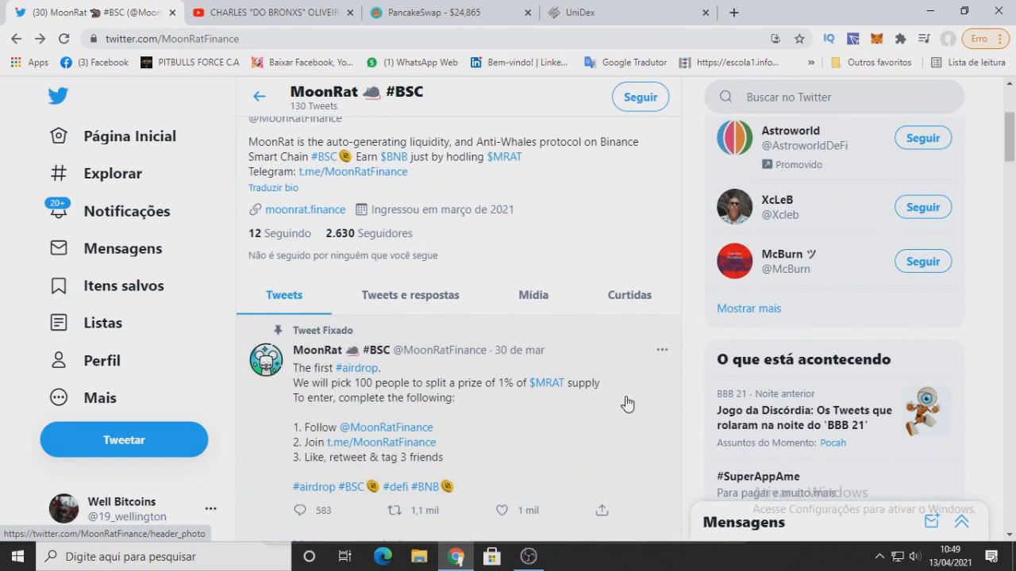
pyautogui.scroll(-12, 627, 404)
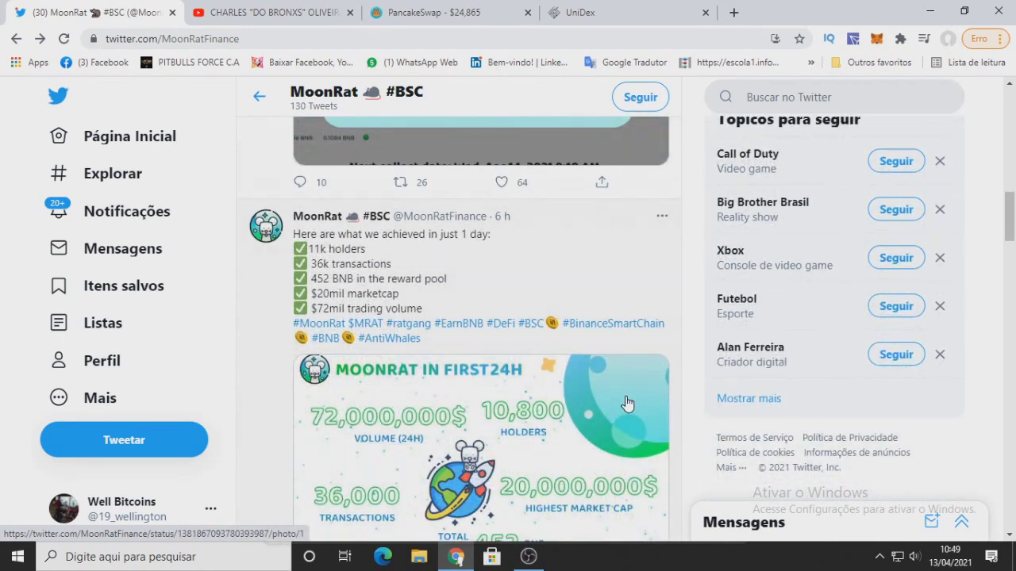
pyautogui.scroll(-4, 627, 404)
pyautogui.scroll(-6, 627, 404)
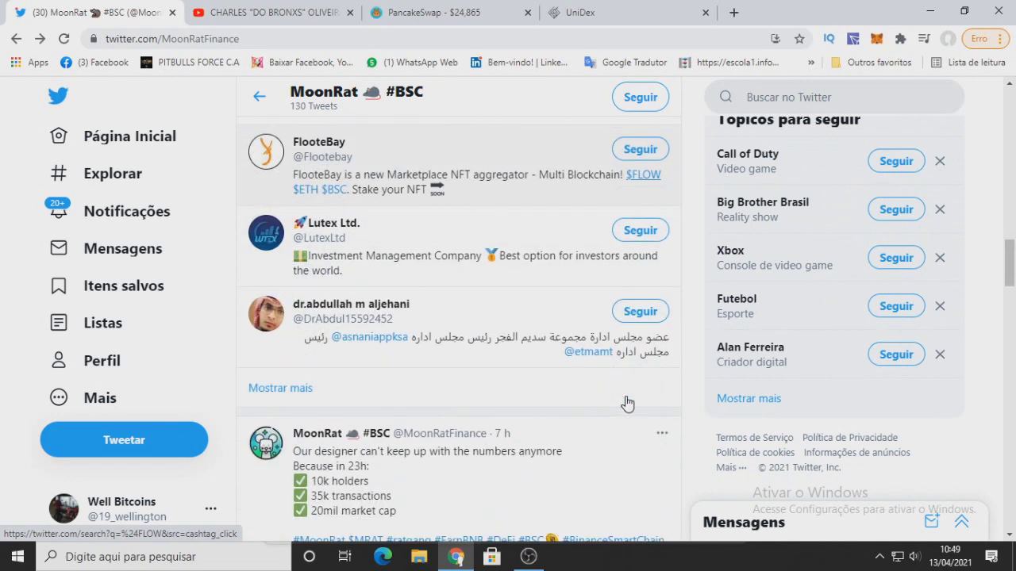
pyautogui.scroll(-8, 627, 403)
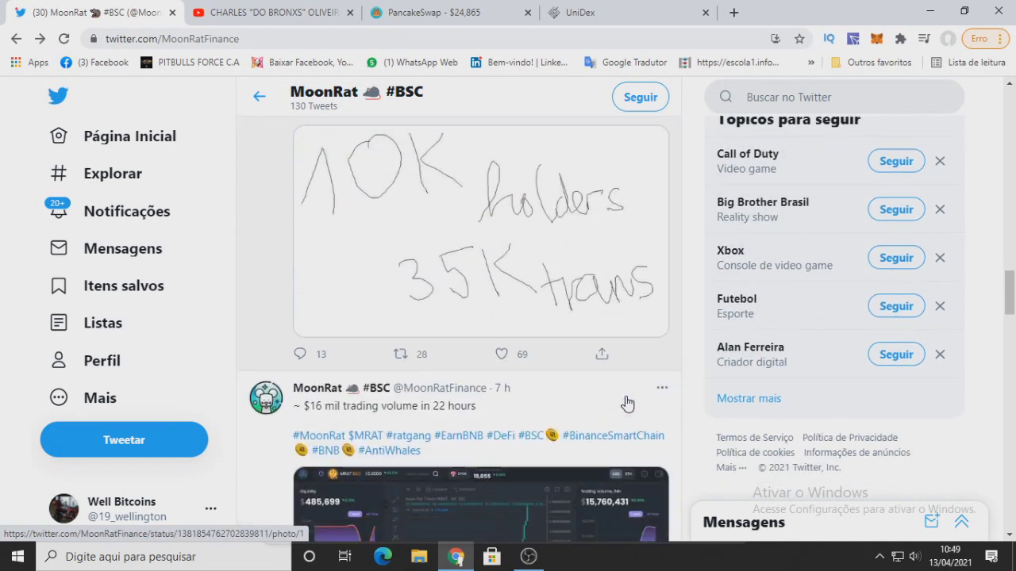
pyautogui.scroll(-6, 626, 401)
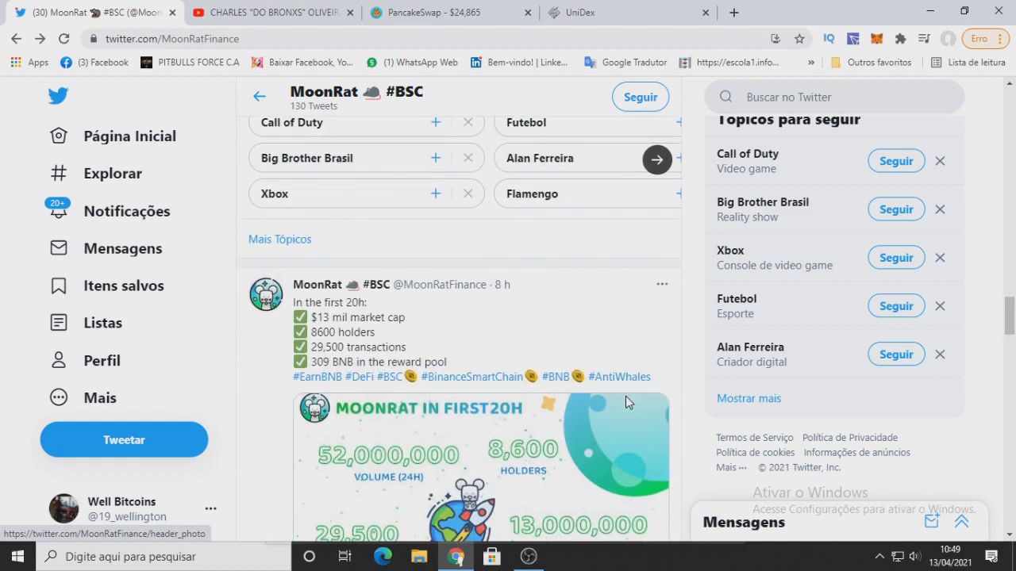
pyautogui.scroll(10, 627, 404)
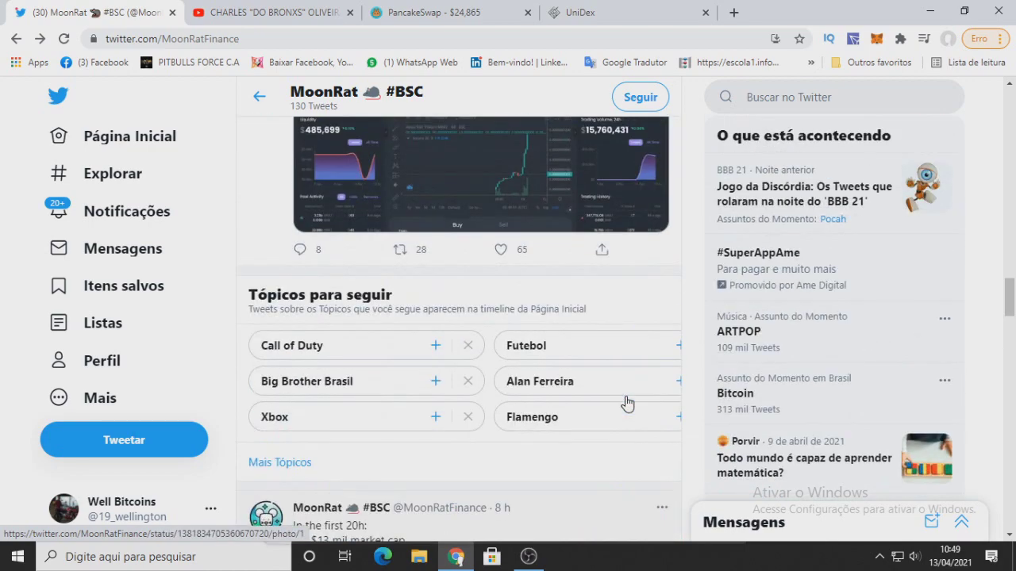
pyautogui.moveTo(1010, 242); pyautogui.dragTo(1010, 104)
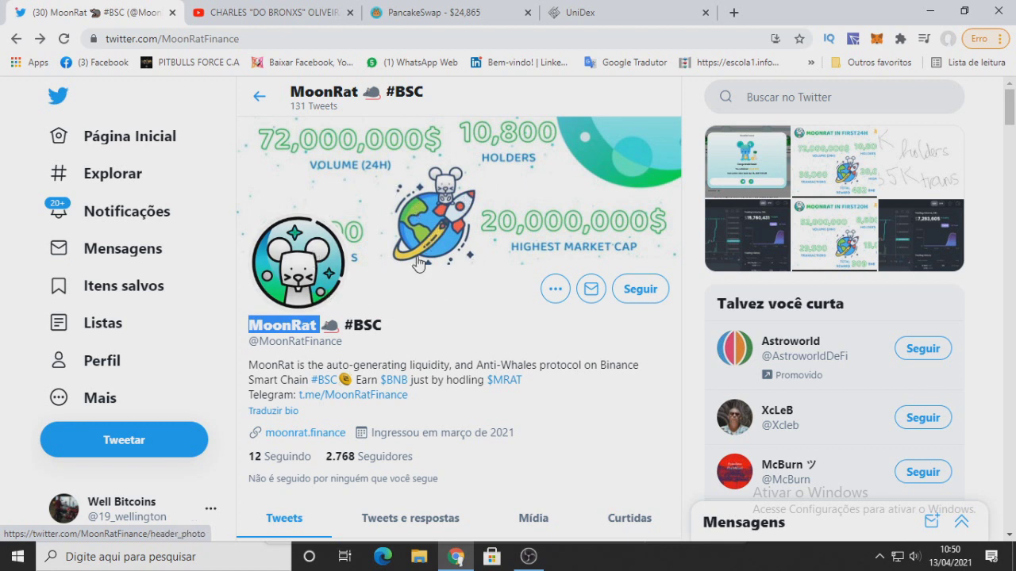
# Step: Reload the UniDex chart page for MRAT and copy the token's contract address
pyautogui.click(430, 12)
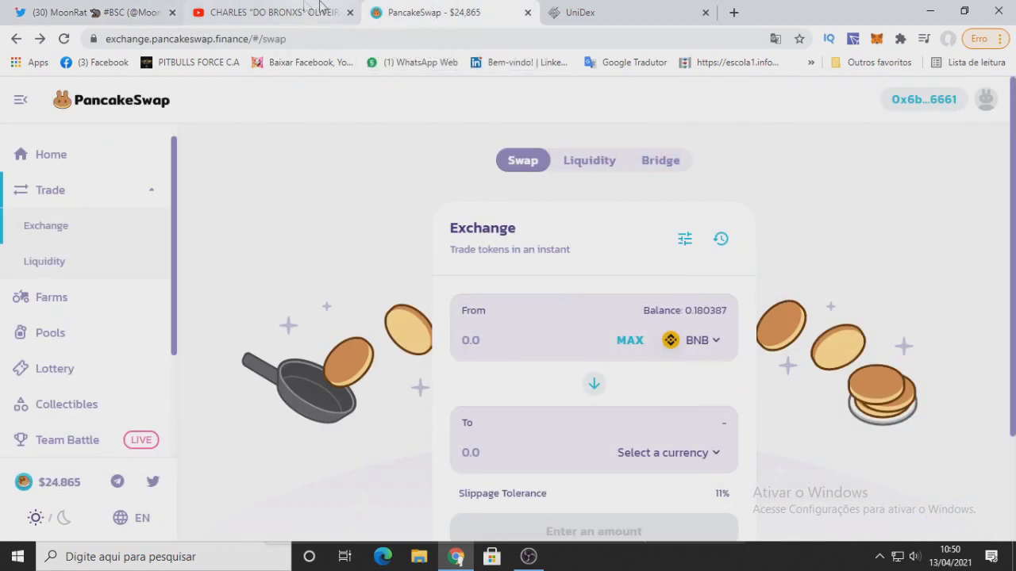
pyautogui.click(591, 11)
pyautogui.click(63, 38)
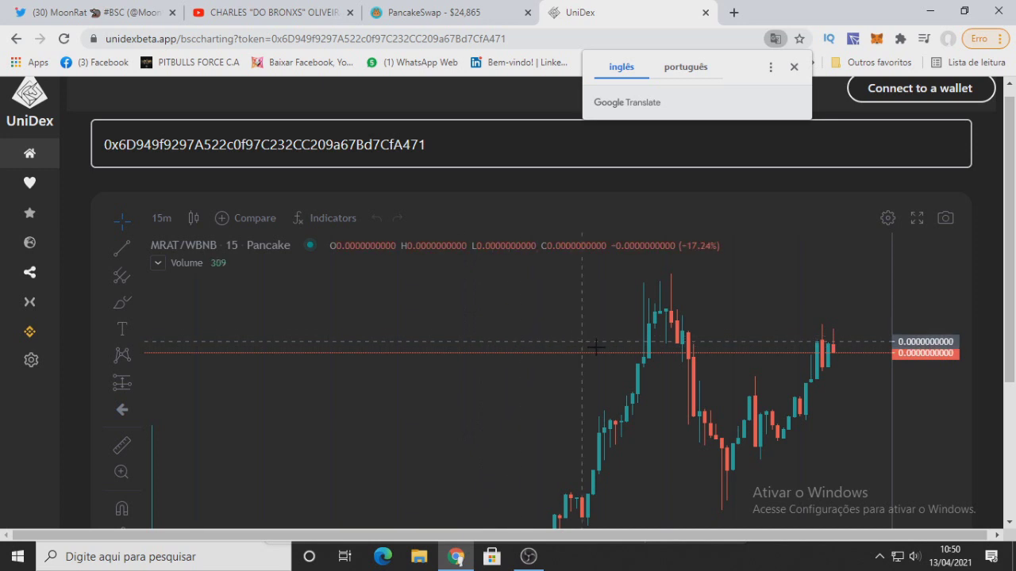
pyautogui.doubleClick(399, 150)
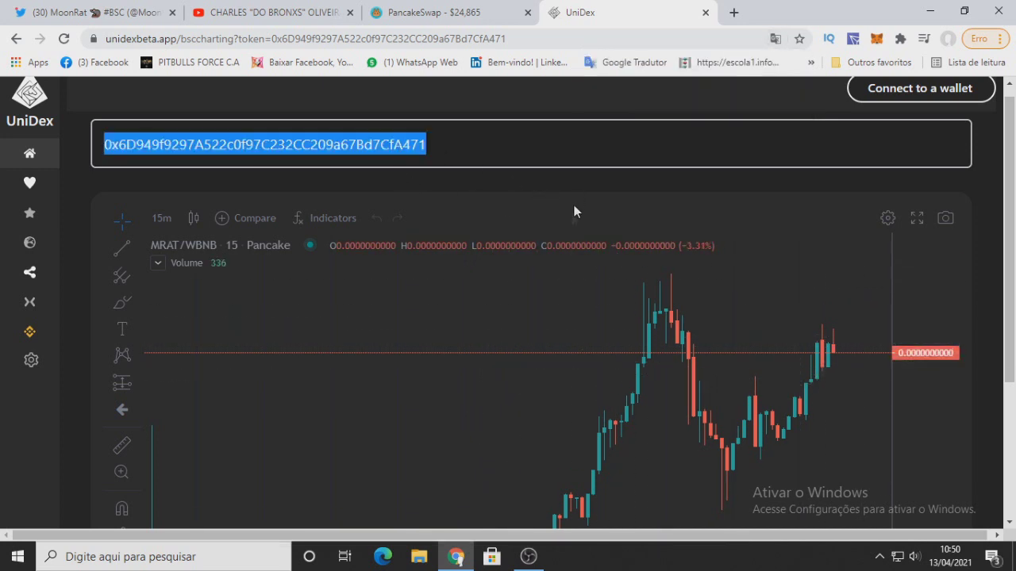
# Step: Examine the 15-minute MRAT/WBNB price chart from the token's launch to the latest candles
pyautogui.scroll(-3, 580, 349)
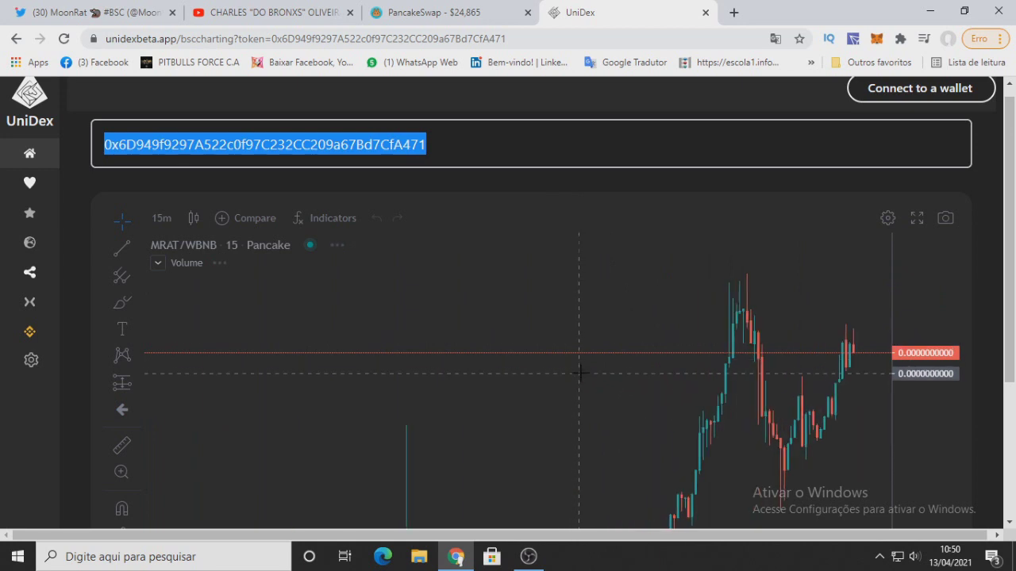
pyautogui.scroll(-5, 579, 373)
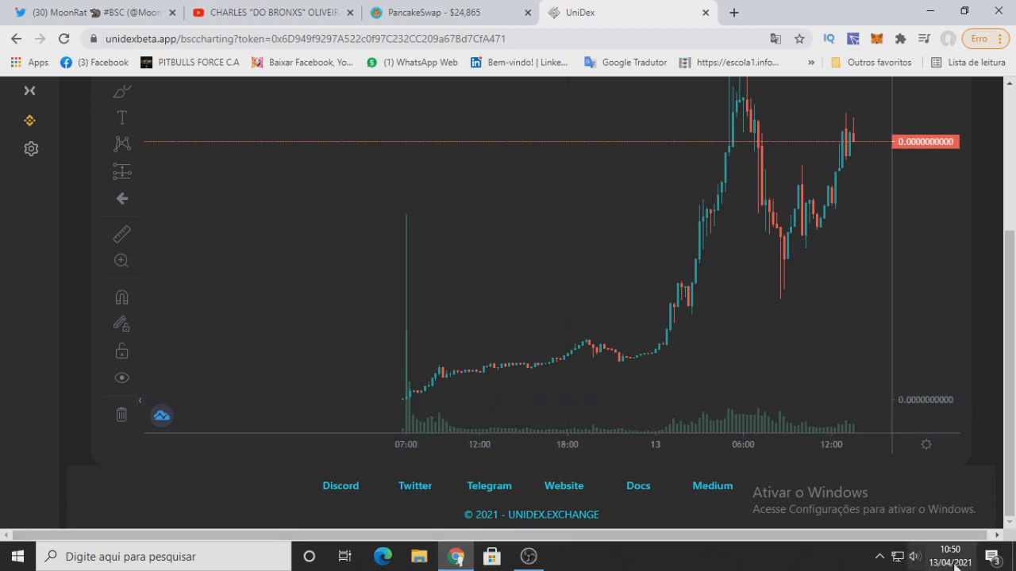
pyautogui.scroll(3, 619, 333)
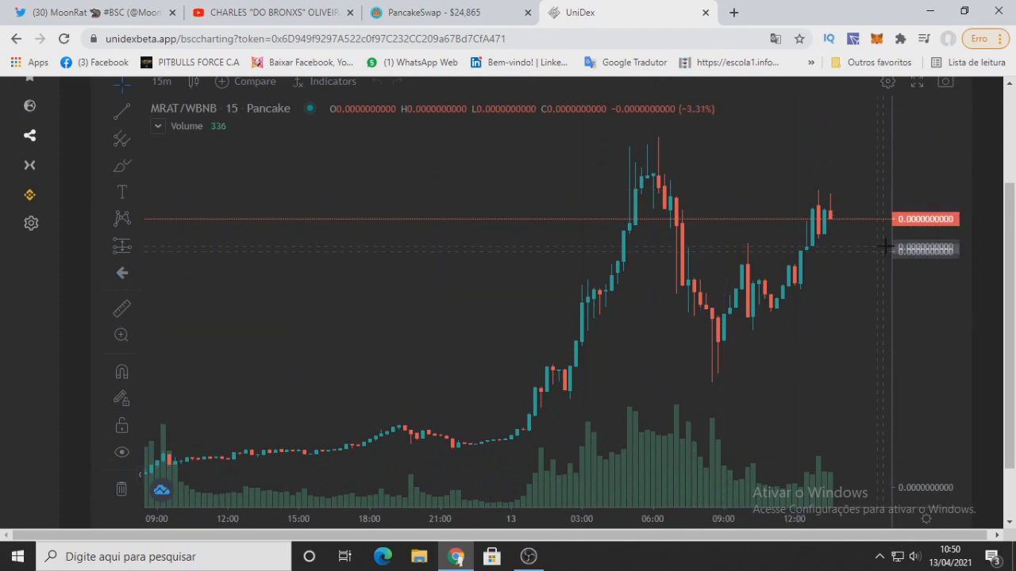
pyautogui.scroll(2, 1002, 235)
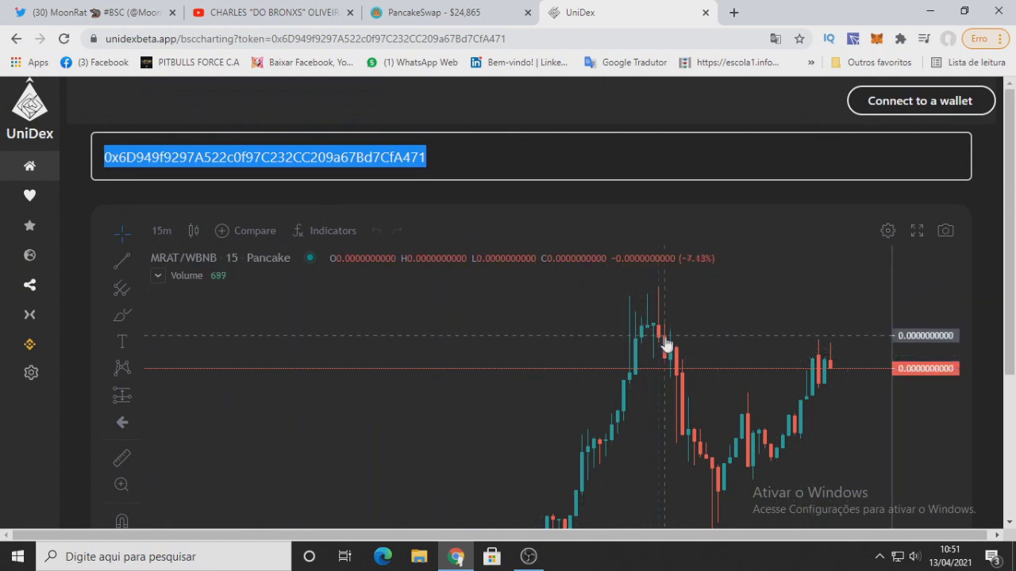
# Step: On PancakeSwap, set the swap amount to the maximum available BNB and review the slippage tolerance and transaction deadline settings
pyautogui.click(401, 13)
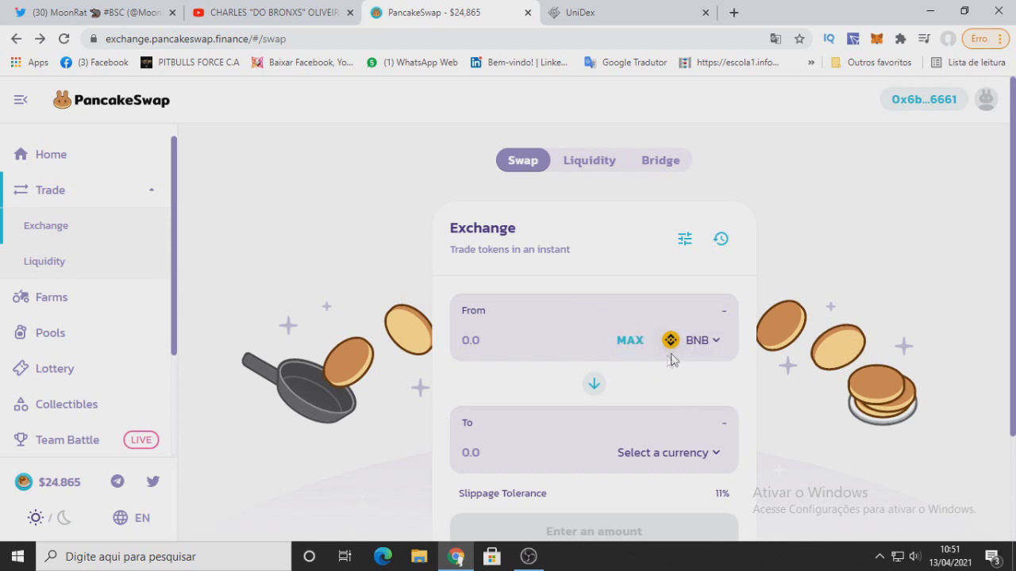
pyautogui.click(630, 340)
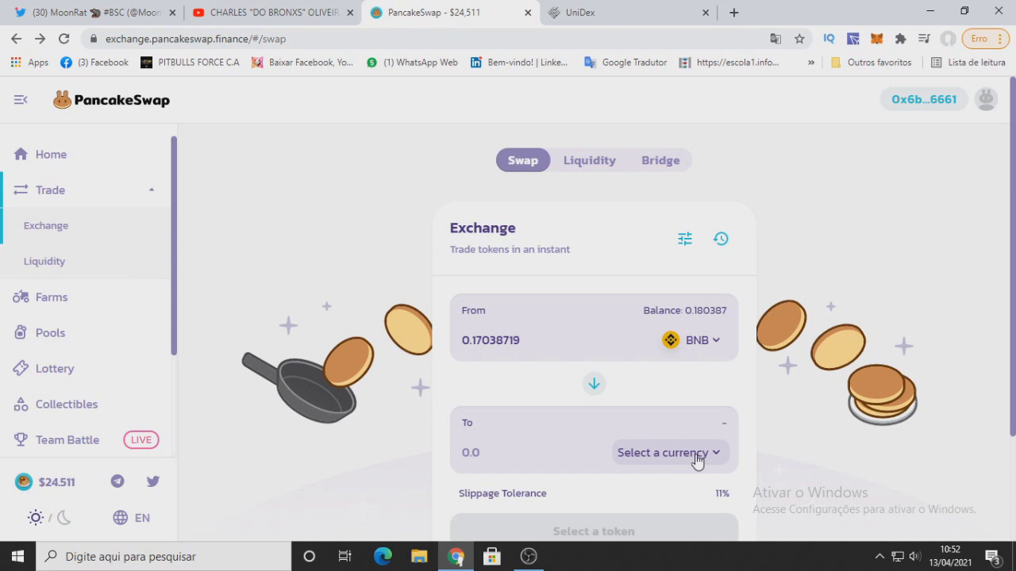
pyautogui.scroll(-1, 699, 457)
pyautogui.scroll(1, 702, 452)
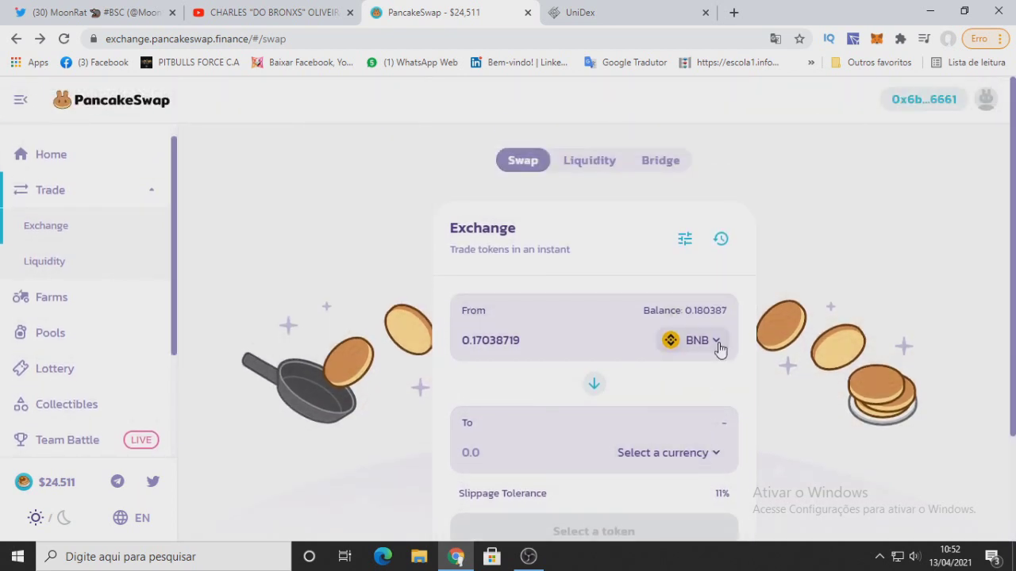
pyautogui.click(684, 241)
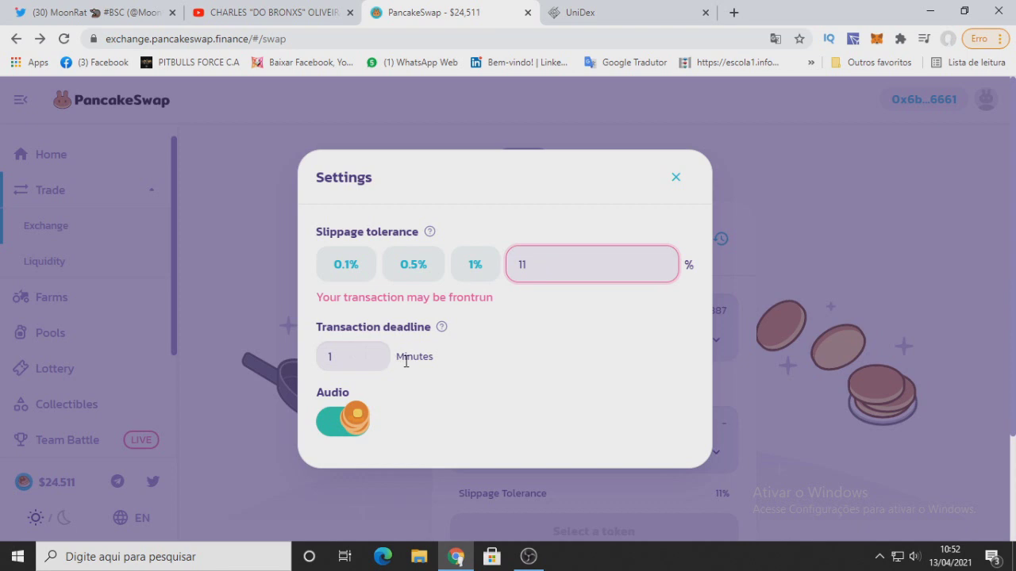
pyautogui.click(674, 177)
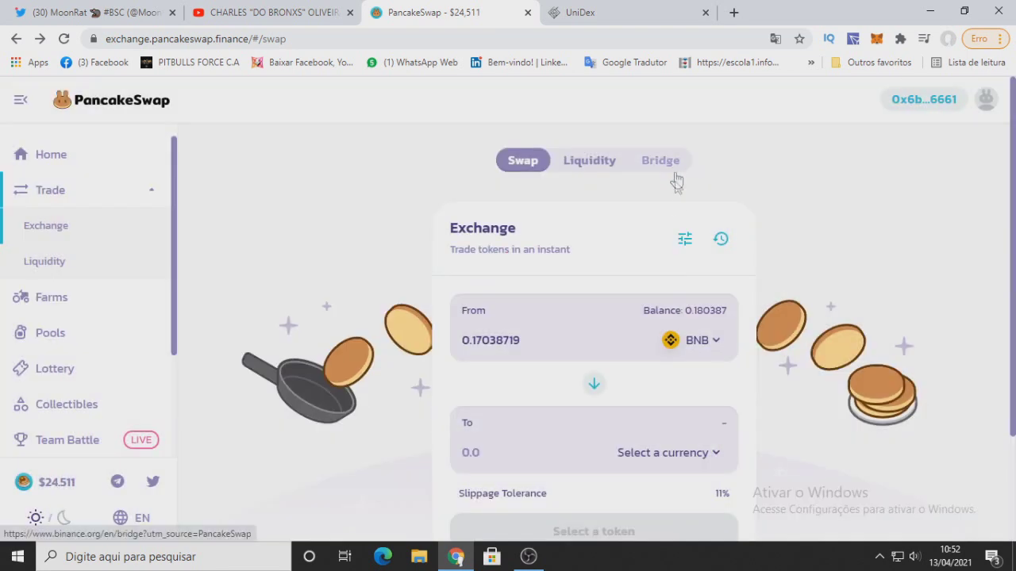
# Step: Choose MRAT as the token to receive, finding it by the copied contract address
pyautogui.click(635, 455)
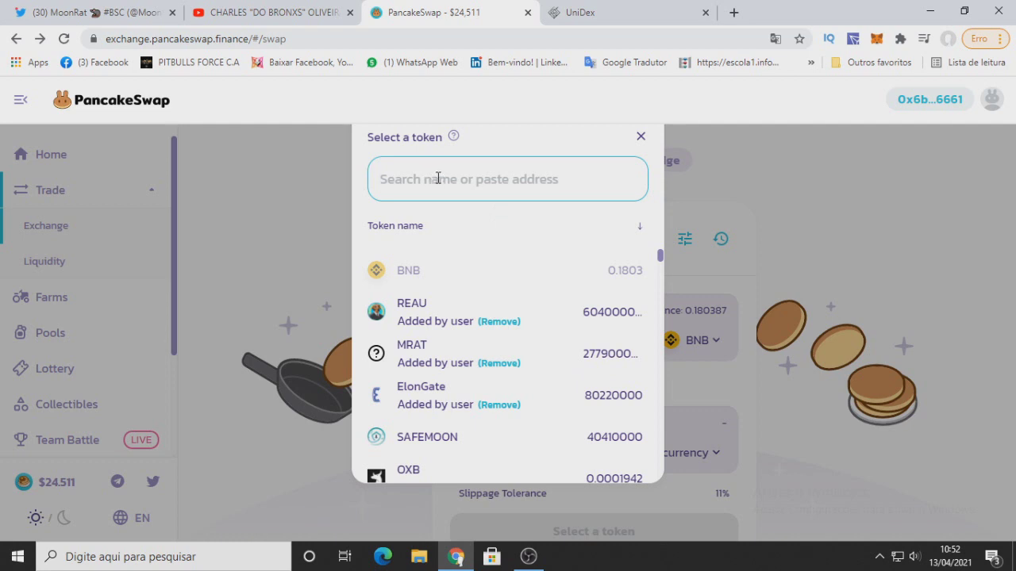
pyautogui.hotkey('ctrl', 'v')
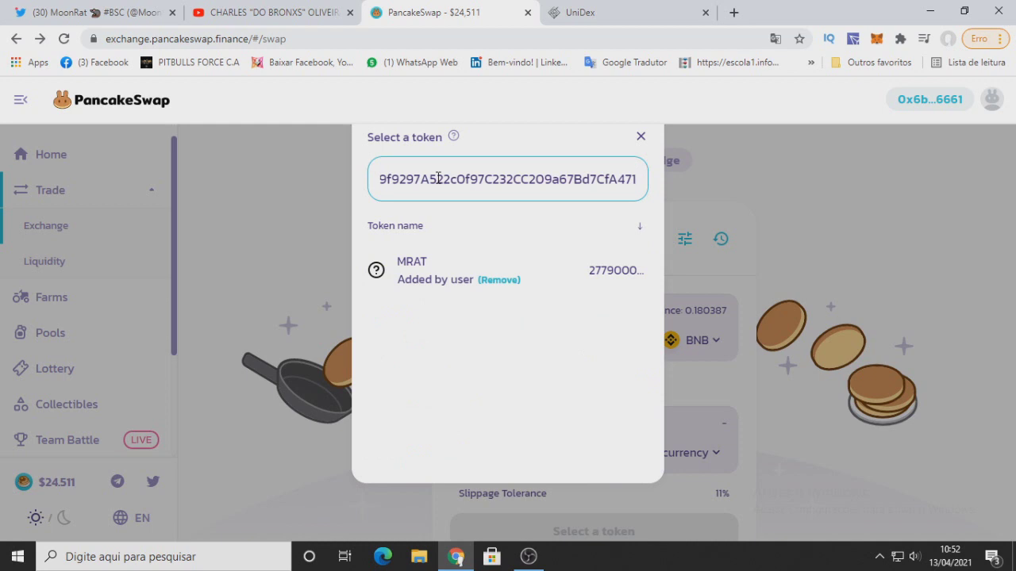
pyautogui.click(412, 270)
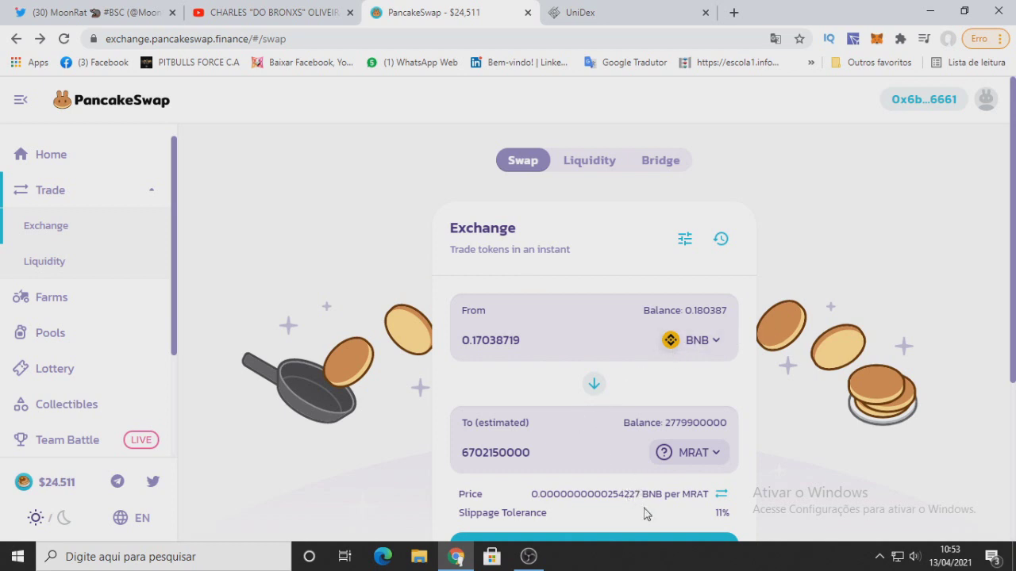
pyautogui.scroll(-2, 834, 397)
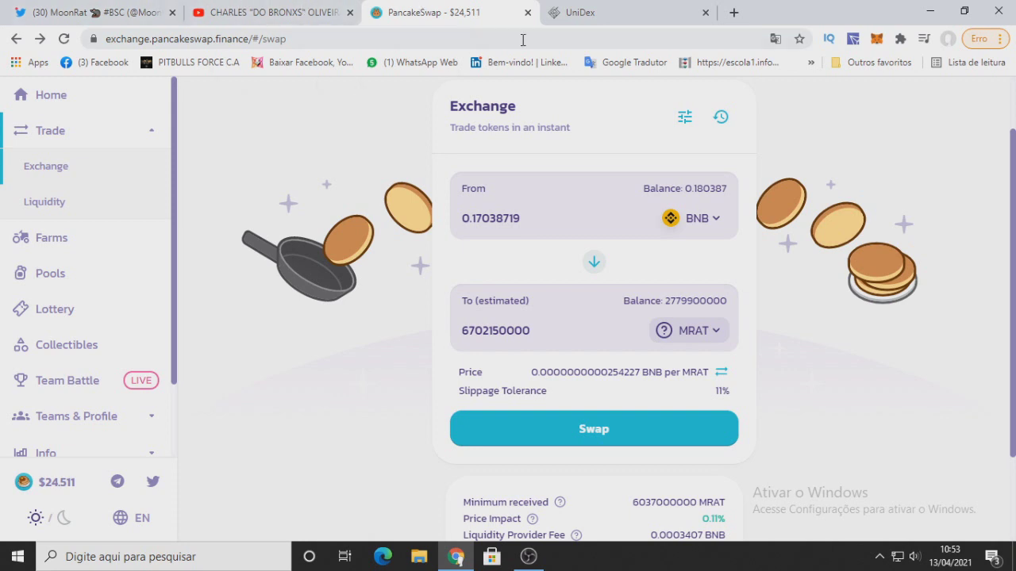
# Step: Check the recent price movement on the UniDex MRAT/WBNB chart again before swapping
pyautogui.click(622, 9)
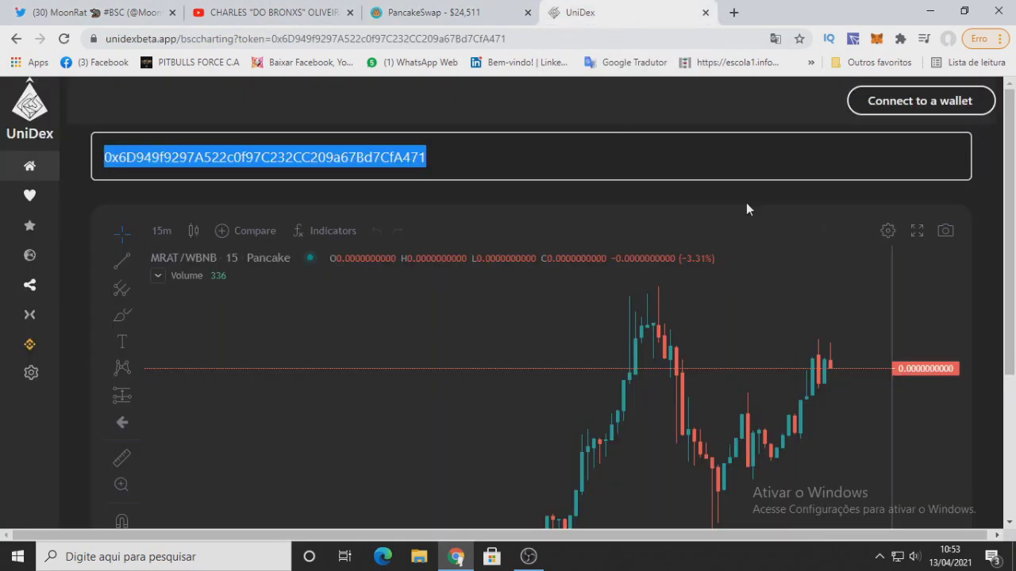
pyautogui.scroll(-2, 754, 239)
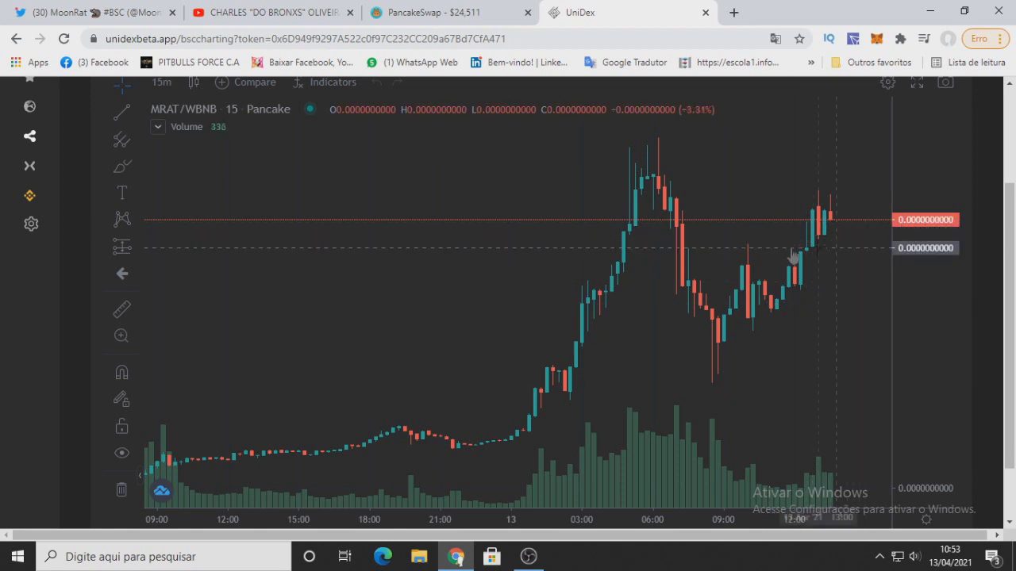
pyautogui.scroll(1, 833, 258)
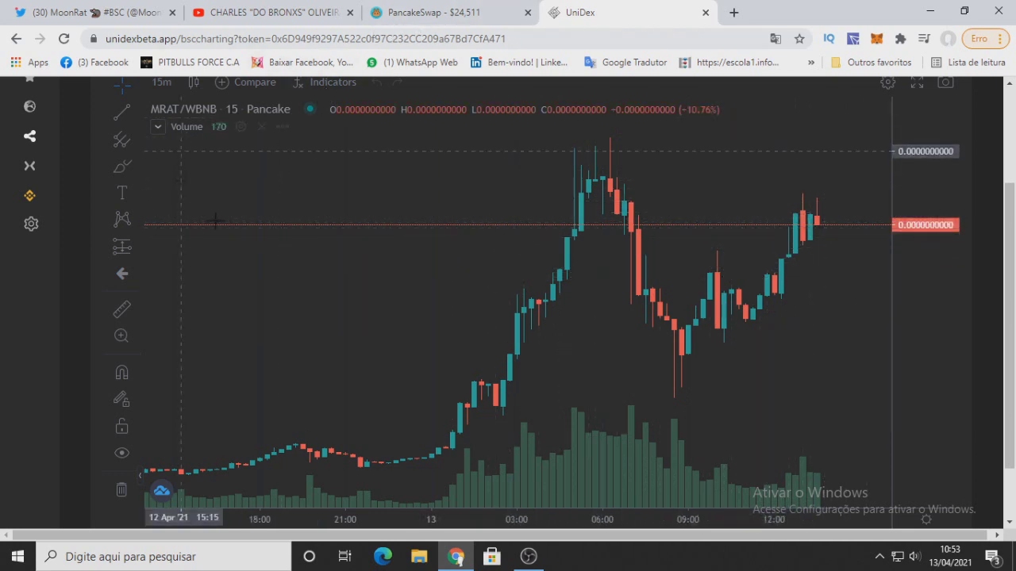
# Step: Swap the entered 0.17038719 BNB for MRAT on PancakeSwap and approve the transaction in MetaMask
pyautogui.click(412, 9)
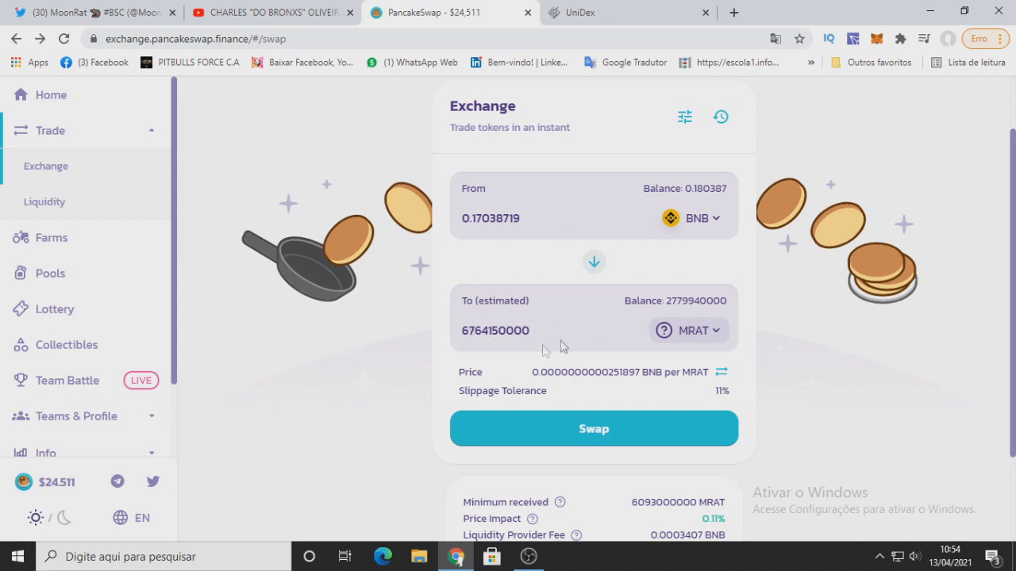
pyautogui.click(592, 439)
pyautogui.click(516, 457)
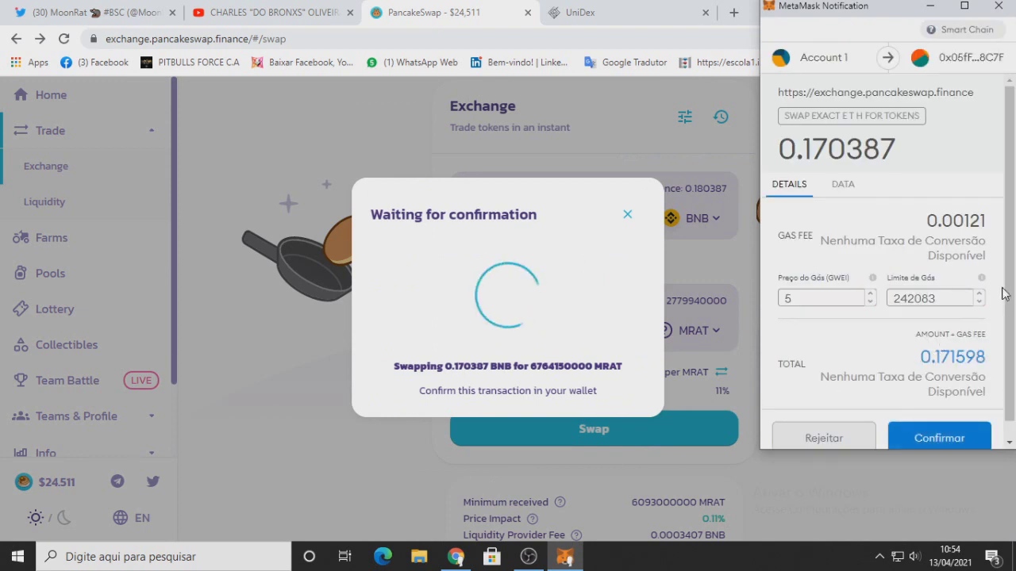
pyautogui.scroll(-1, 1006, 260)
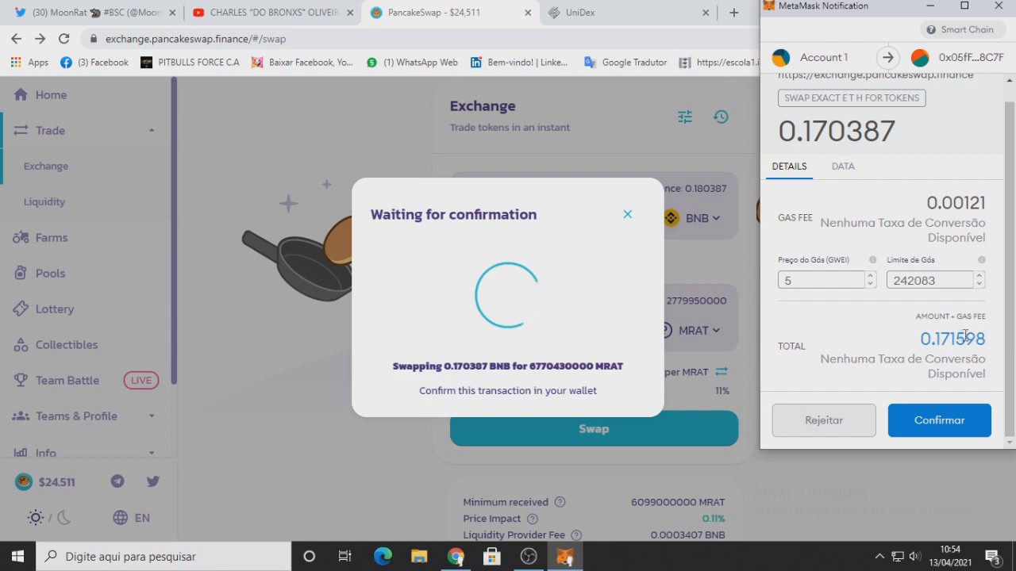
pyautogui.click(951, 421)
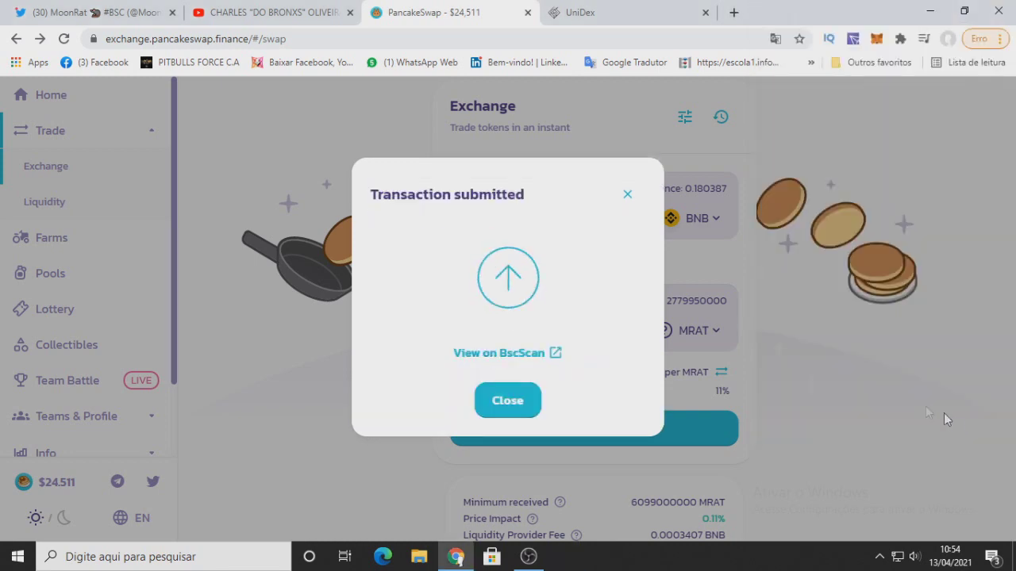
# Step: Dismiss the submitted-transaction notice and set up a swap quote from the maximum MRAT balance to REAU
pyautogui.click(522, 409)
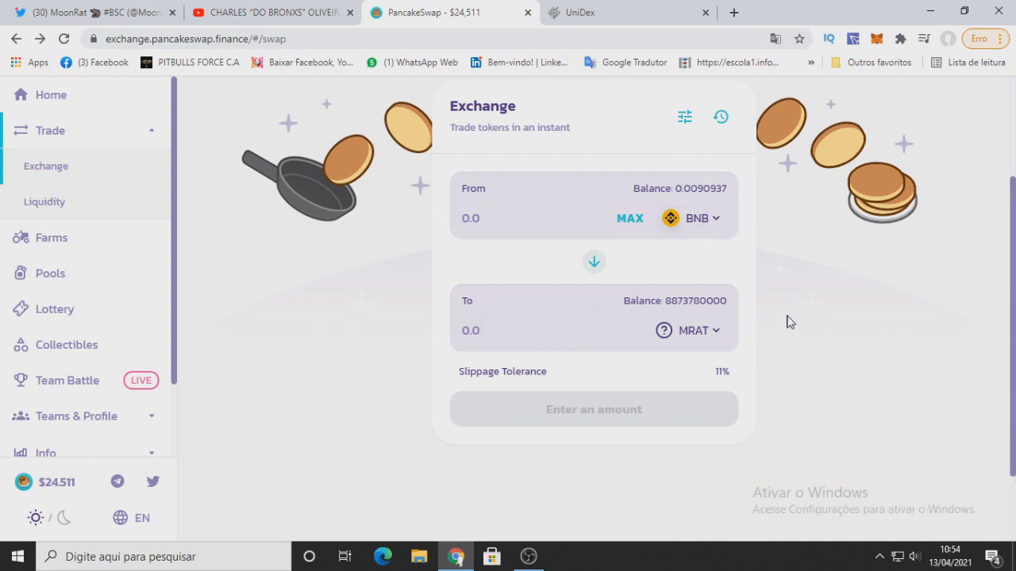
pyautogui.click(724, 218)
pyautogui.click(465, 354)
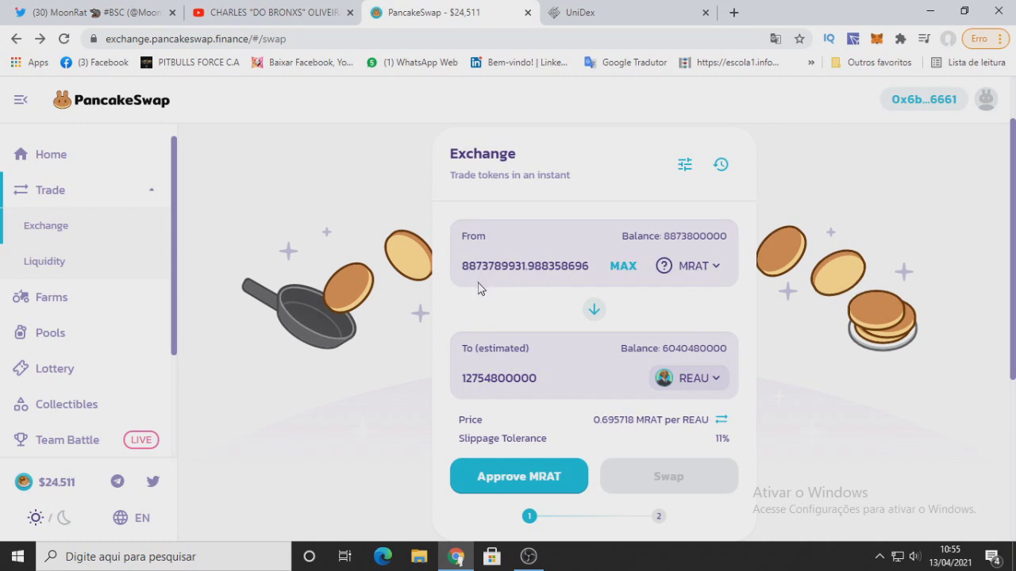
# Step: Review MoonRat's Twitter feed for its airdrop, listings, holder, transaction and trading volume milestones, and return to the PancakeSwap exchange
pyautogui.click(141, 20)
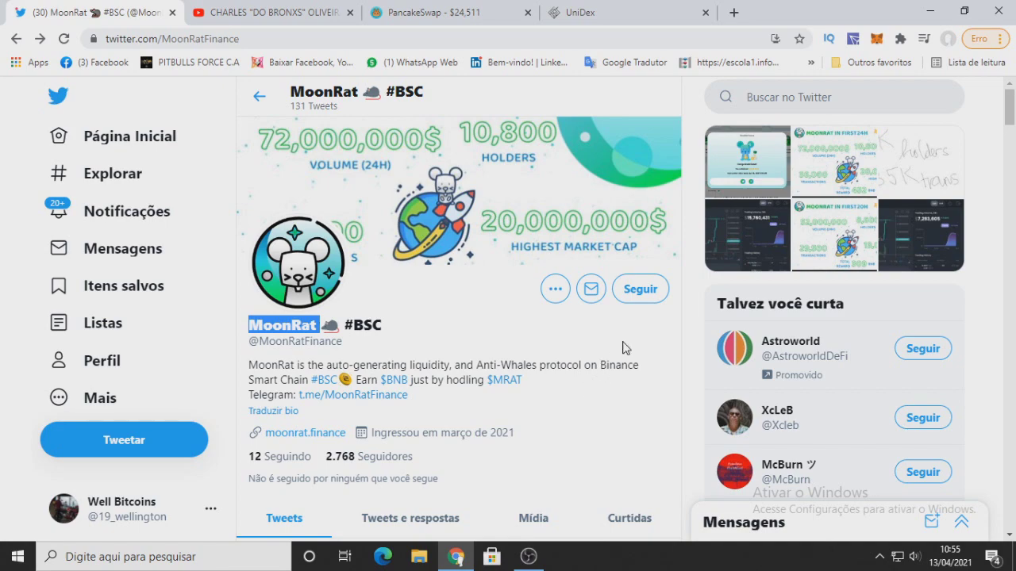
pyautogui.scroll(-5, 622, 347)
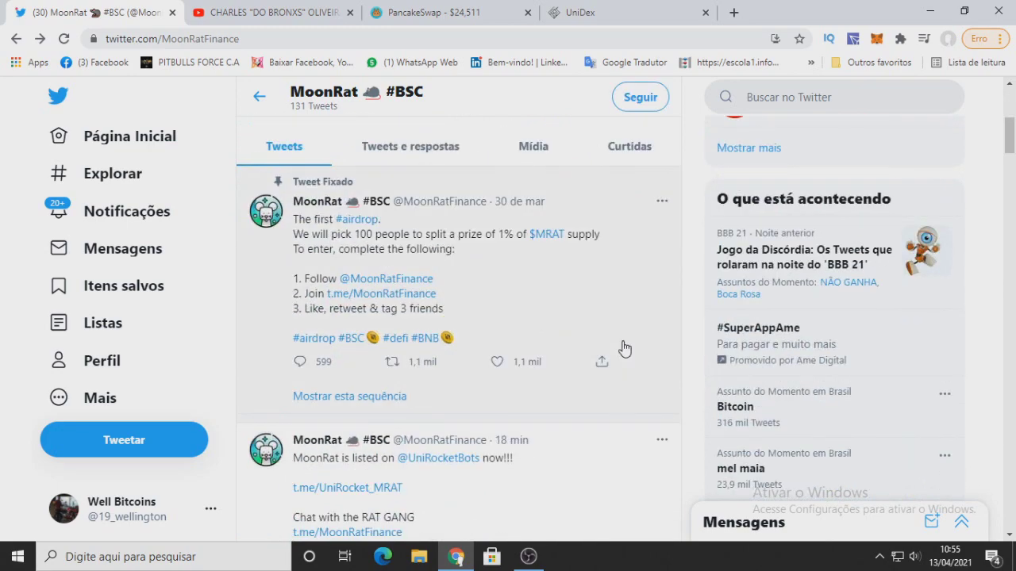
pyautogui.scroll(-3, 623, 347)
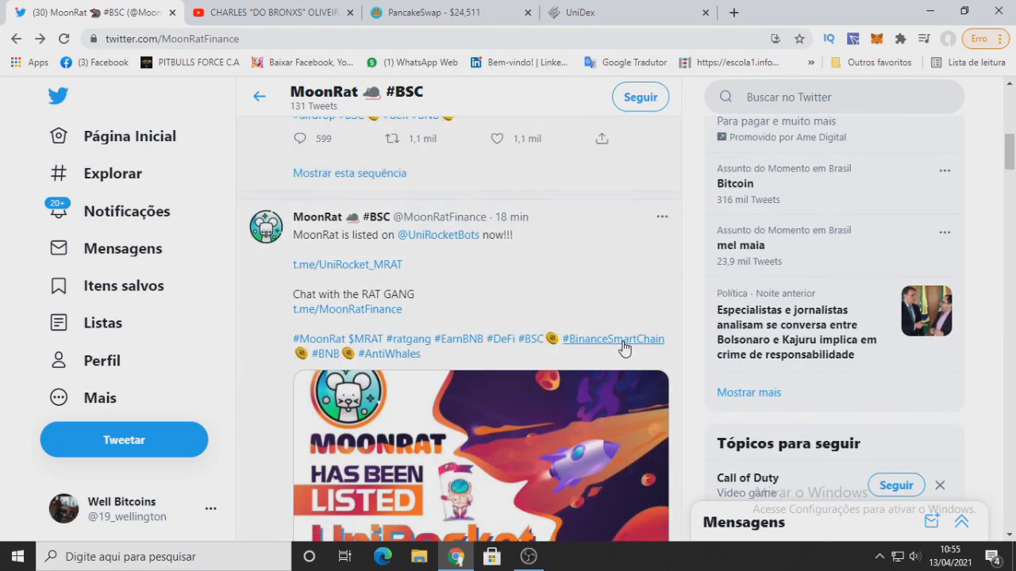
pyautogui.scroll(-5, 624, 341)
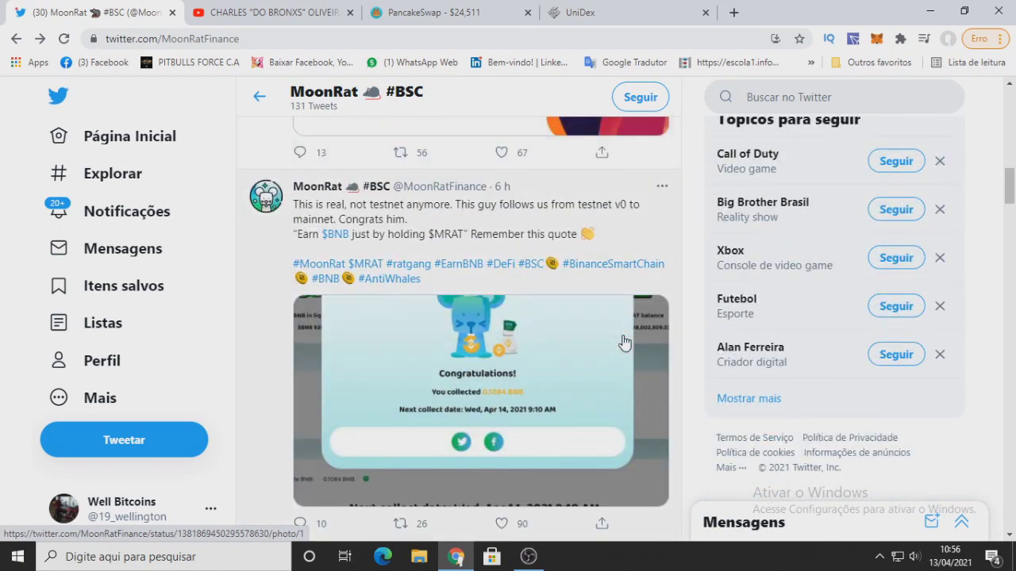
pyautogui.scroll(-4, 623, 342)
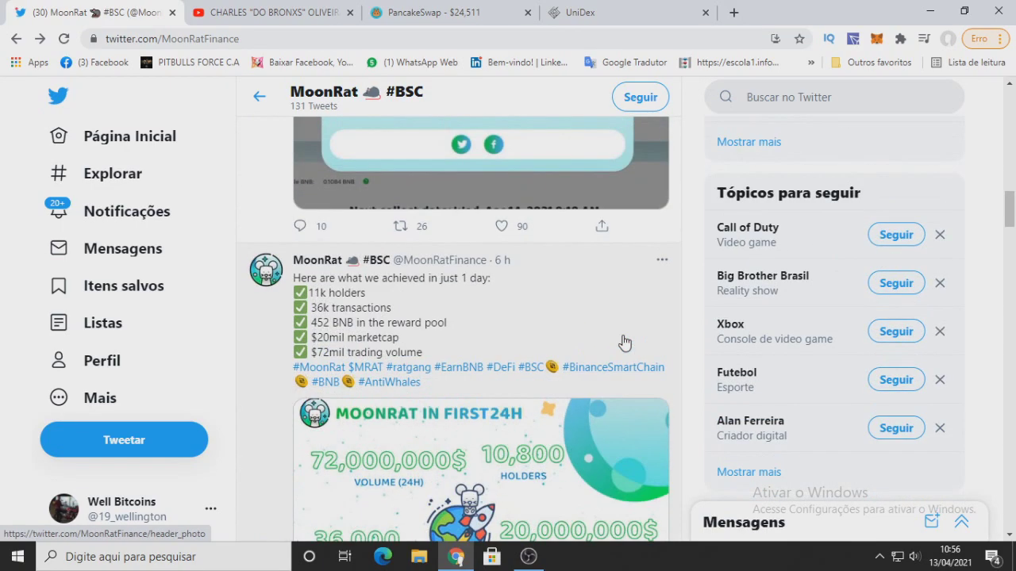
pyautogui.scroll(-8, 624, 342)
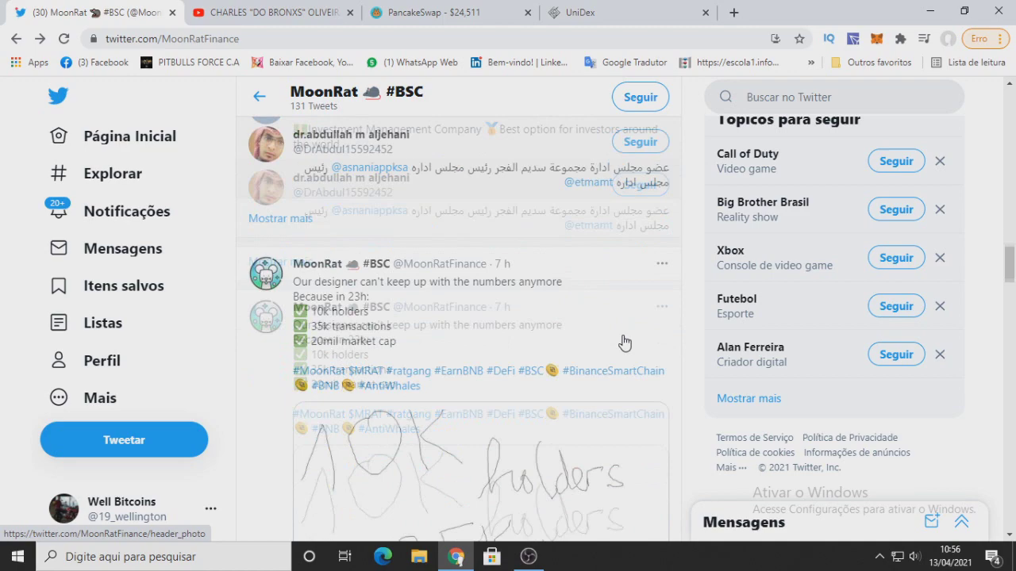
pyautogui.scroll(-3, 623, 342)
pyautogui.scroll(-6, 624, 349)
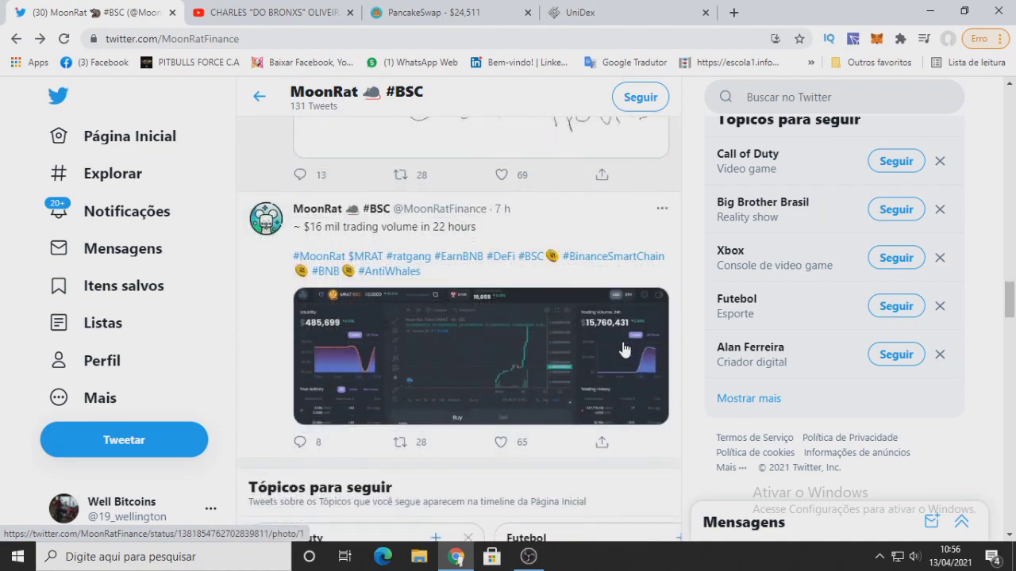
pyautogui.scroll(-9, 624, 348)
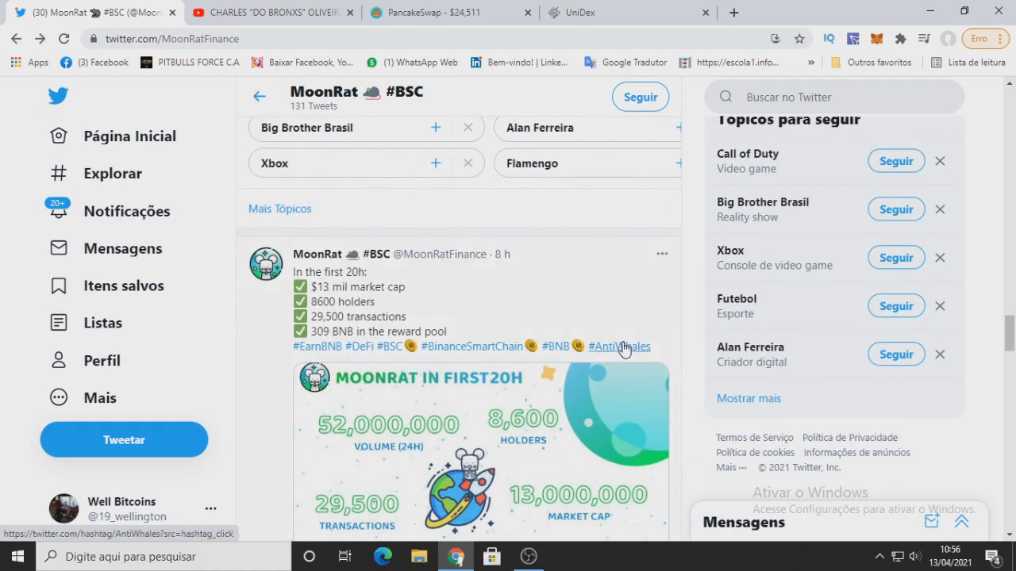
pyautogui.scroll(-4, 624, 354)
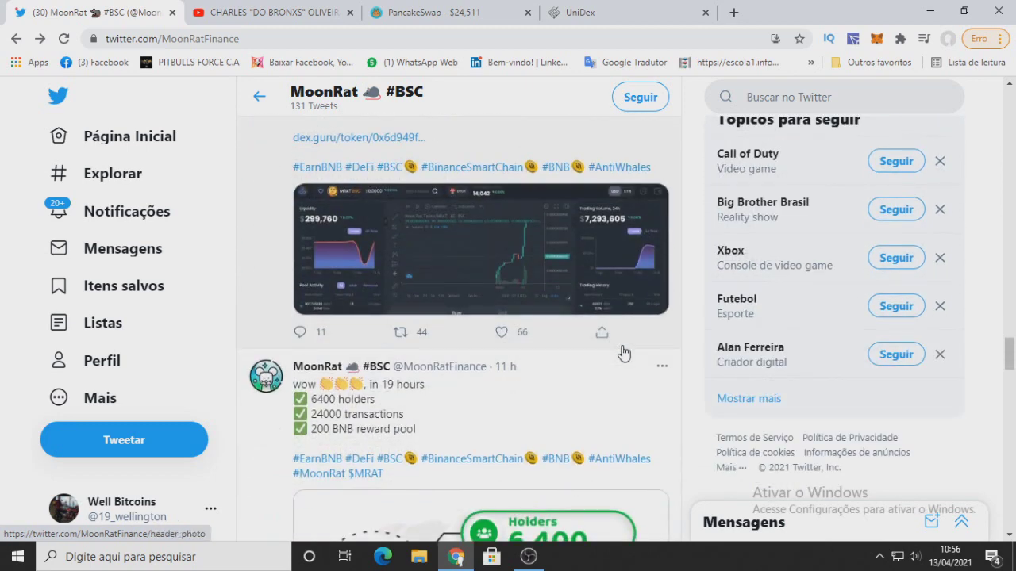
pyautogui.scroll(-4, 624, 353)
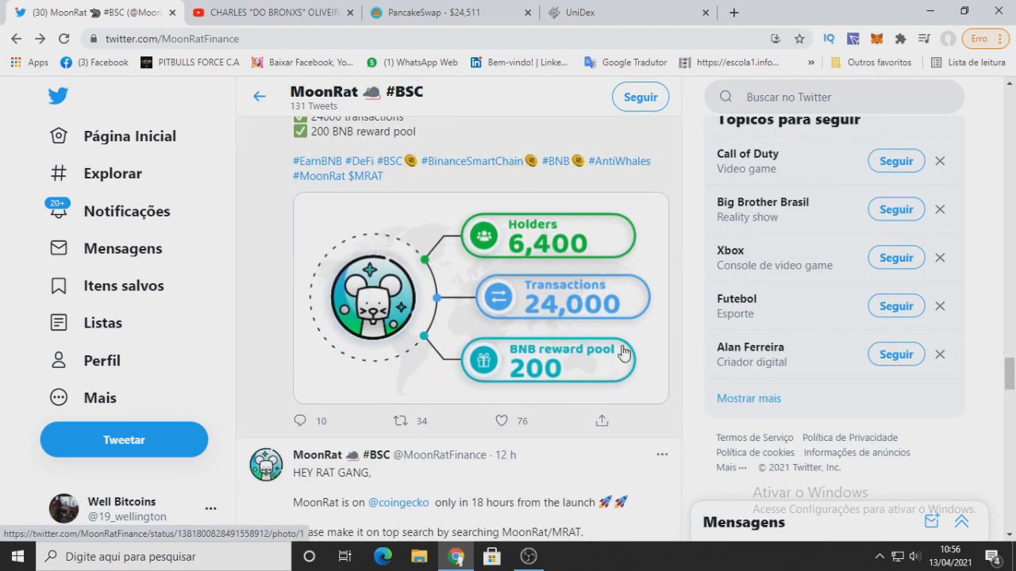
pyautogui.scroll(1, 623, 353)
pyautogui.scroll(-7, 623, 353)
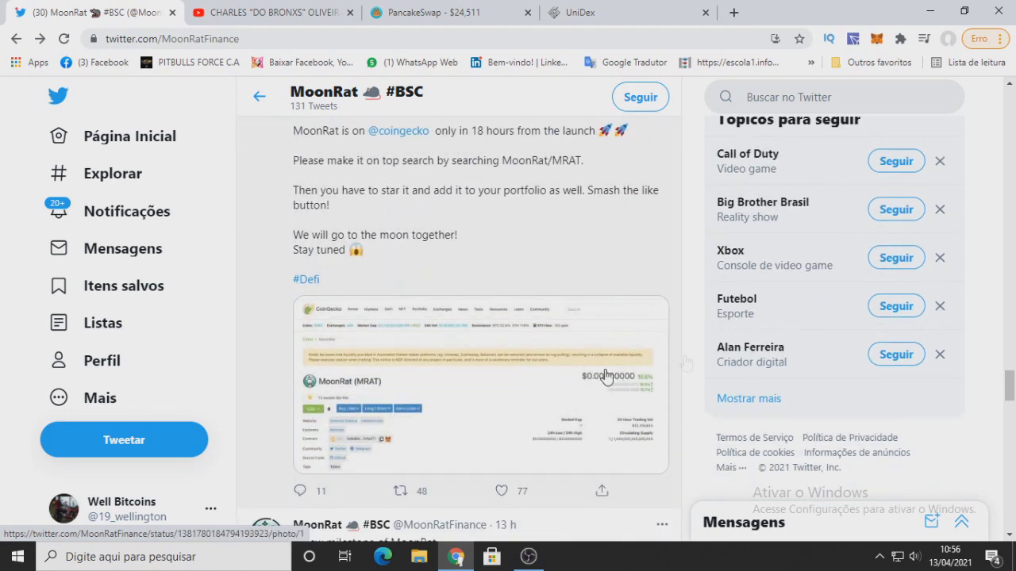
pyautogui.moveTo(1009, 386); pyautogui.dragTo(1013, 404)
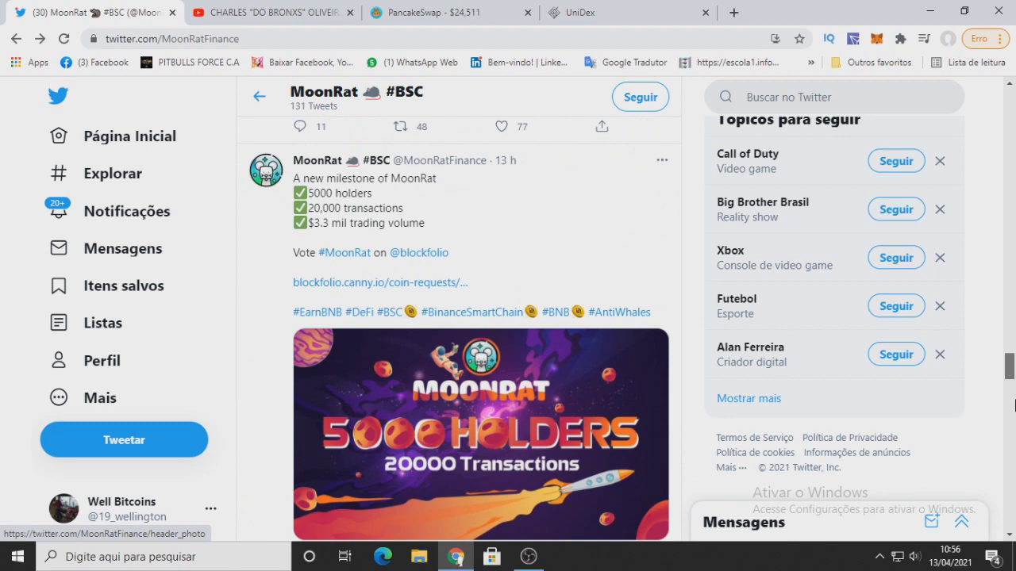
pyautogui.moveTo(1013, 404); pyautogui.dragTo(1009, 119)
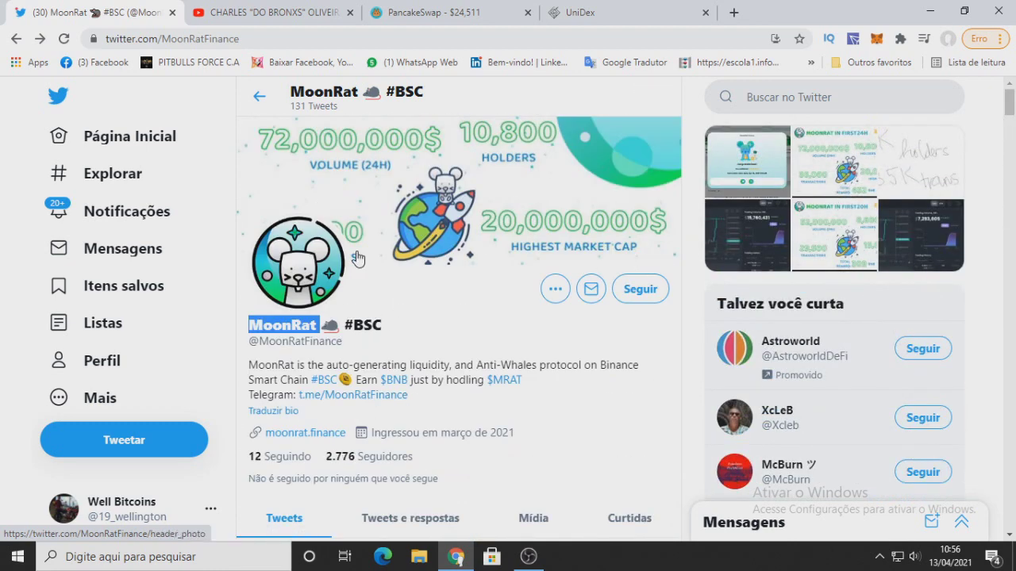
pyautogui.click(457, 9)
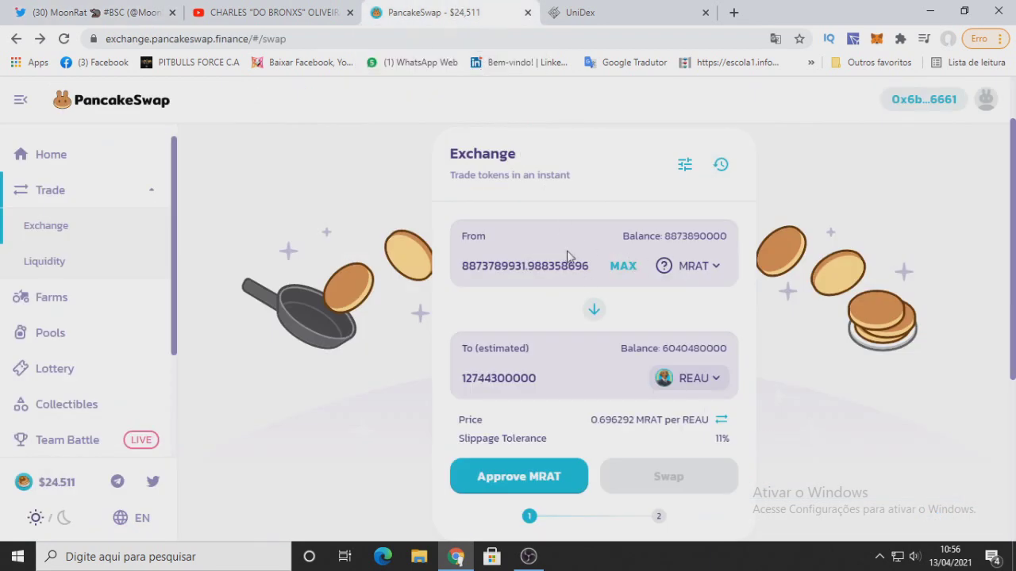